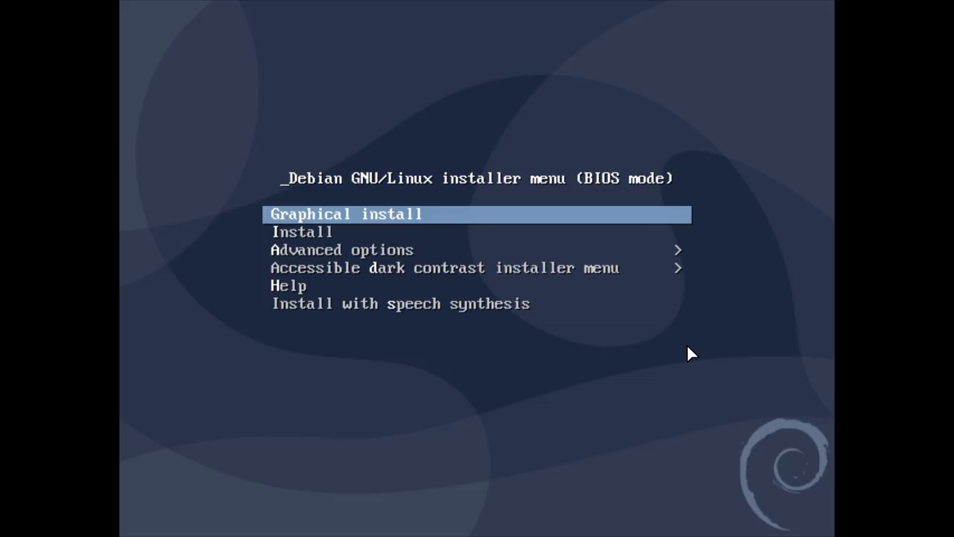
- Start the graphical install and accept the English language, United States location and keyboard layout
key("Down")
key("Down")
key("Down")
key("Down")
key("Down")
key("Up")
key("Up")
key("Up")
key("Up")
key("Up")
key("Return")
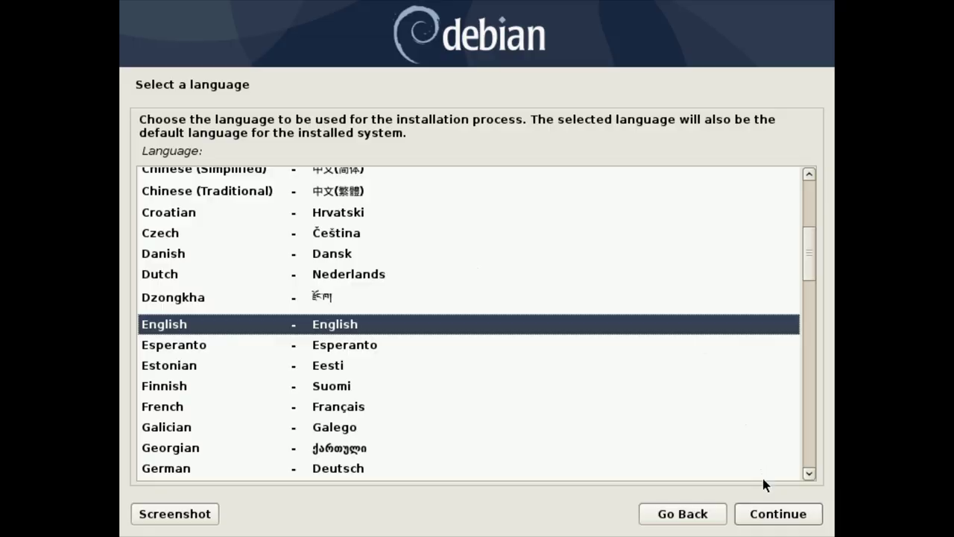
left_click(768, 514)
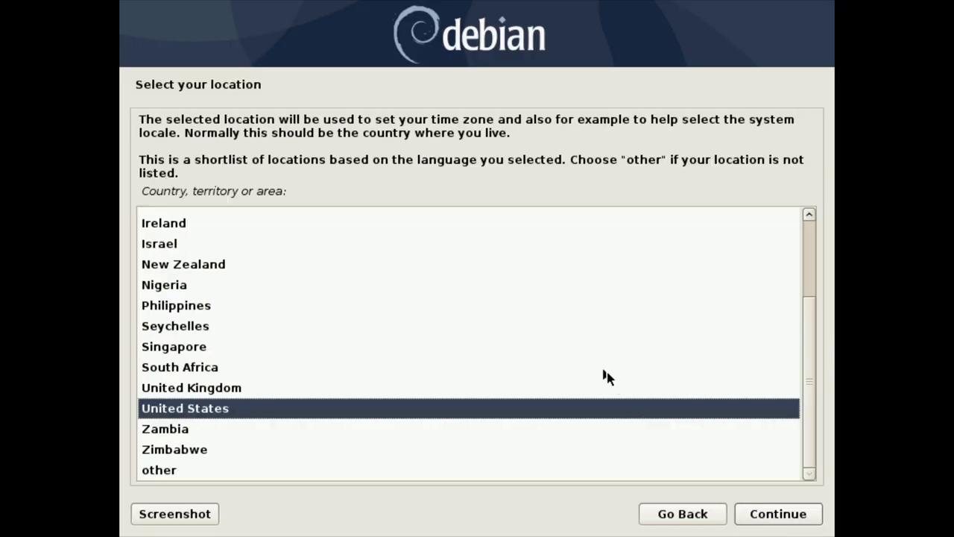
left_click(768, 513)
left_click(772, 506)
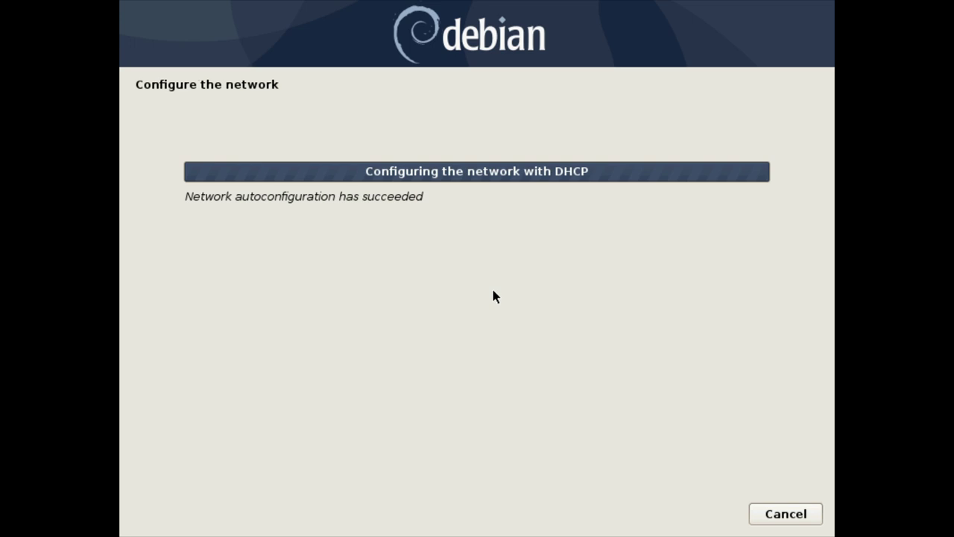
- Keep the hostname debian, save a screenshot, and leave the domain name empty
left_click(762, 508)
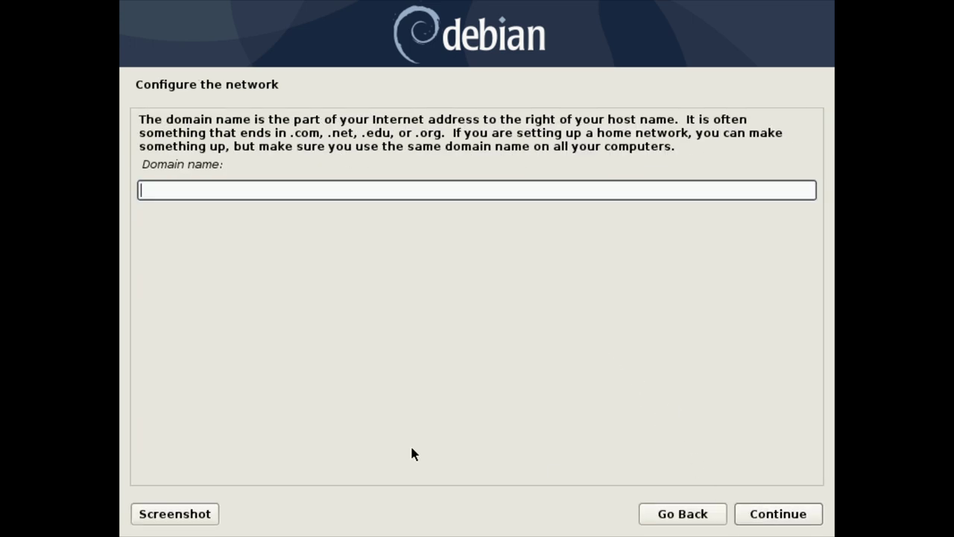
left_click(171, 516)
left_click(612, 294)
left_click(753, 520)
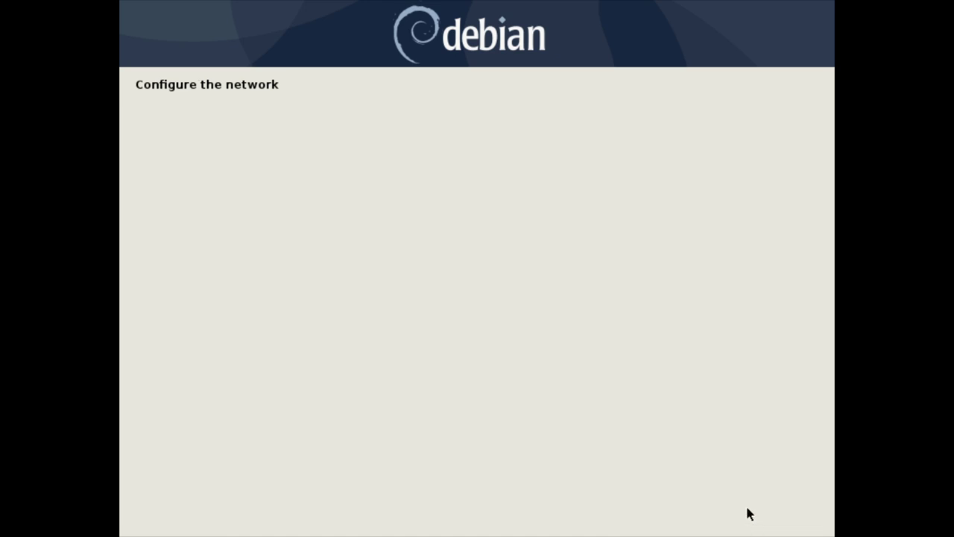
- Set and confirm the root password
key("Tab")
key("Tab")
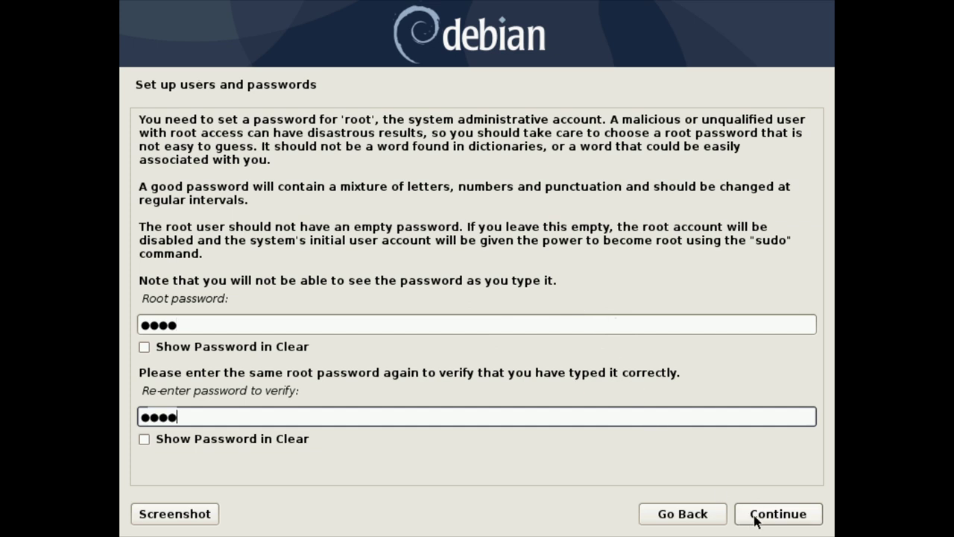
left_click(758, 522)
- Create the user with a full name, suggested username and confirmed password, then accept the time zone
type("me")
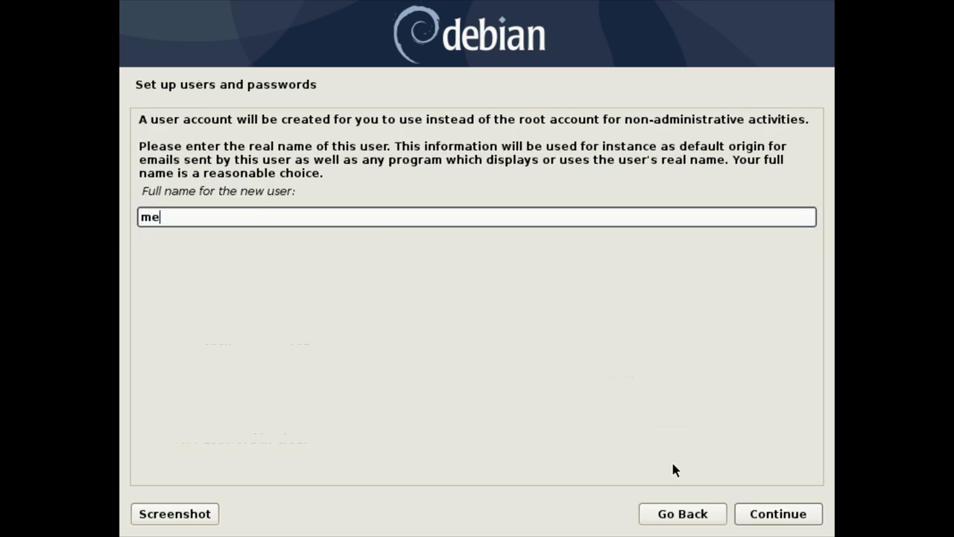
key("Return")
left_click(778, 514)
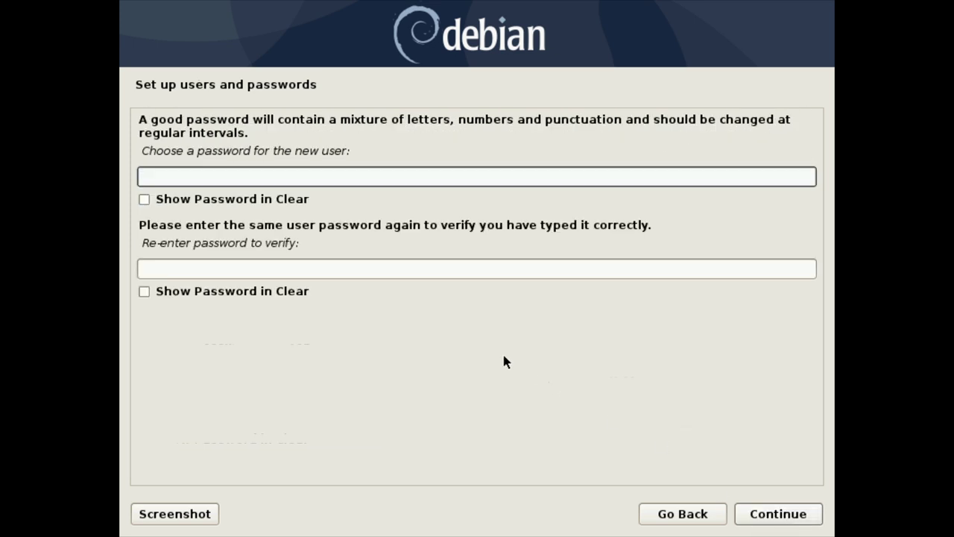
key("Tab")
key("Tab")
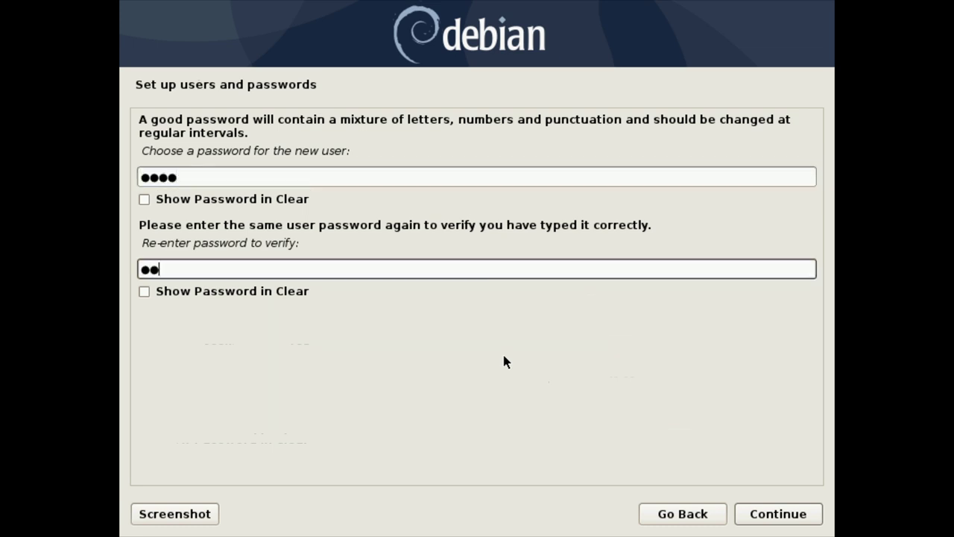
left_click(765, 514)
left_click(763, 514)
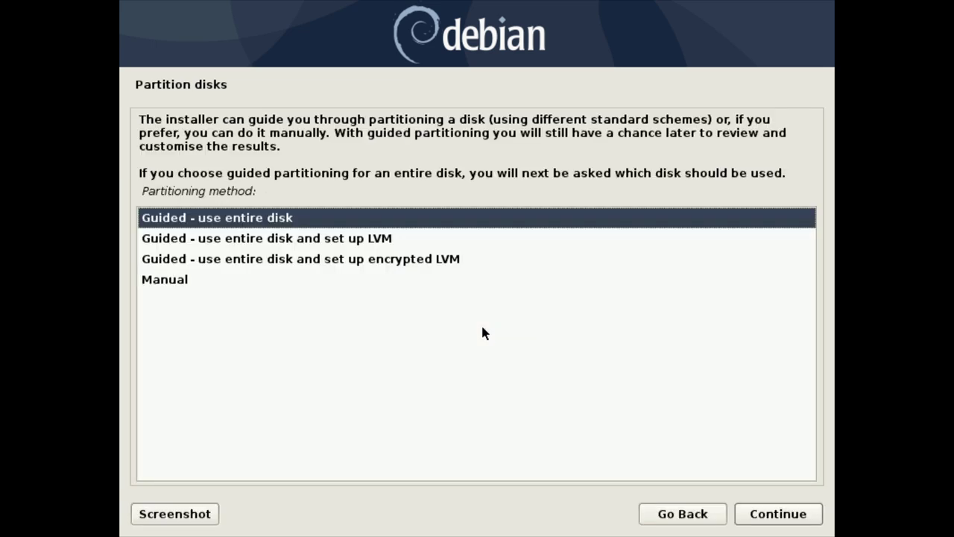
- Choose manual partitioning and look over the partition overview for the 16.1 GB virtual disk
left_click(185, 280)
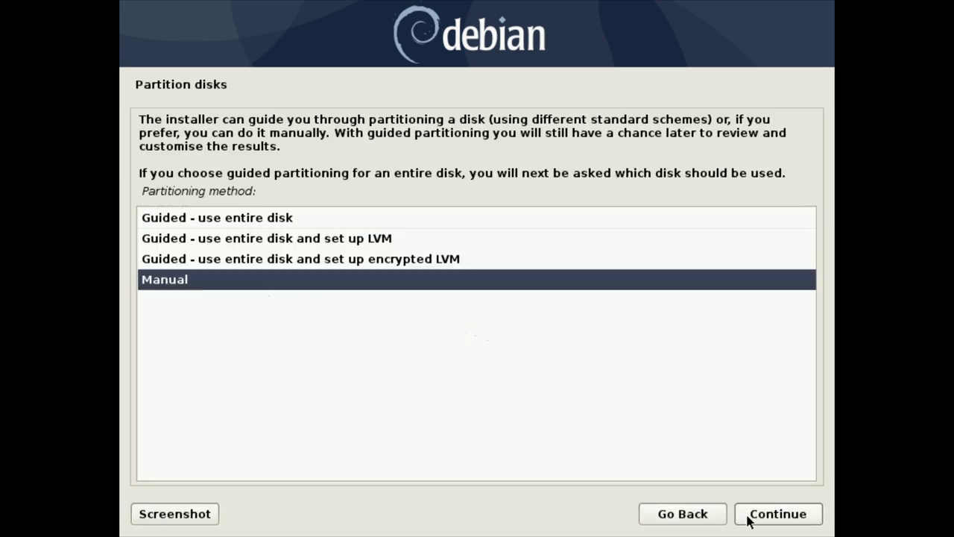
left_click(748, 516)
left_click(736, 514)
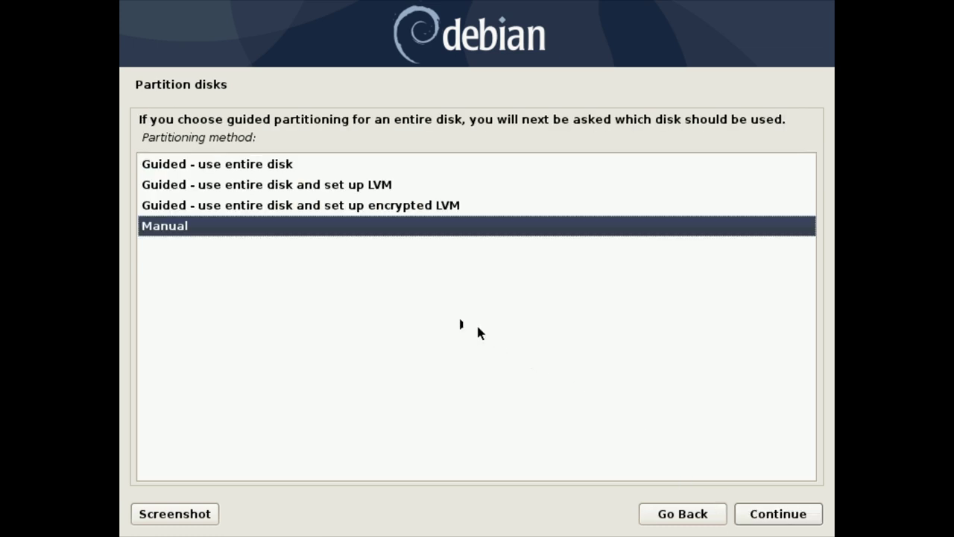
left_click(755, 513)
left_click(261, 222)
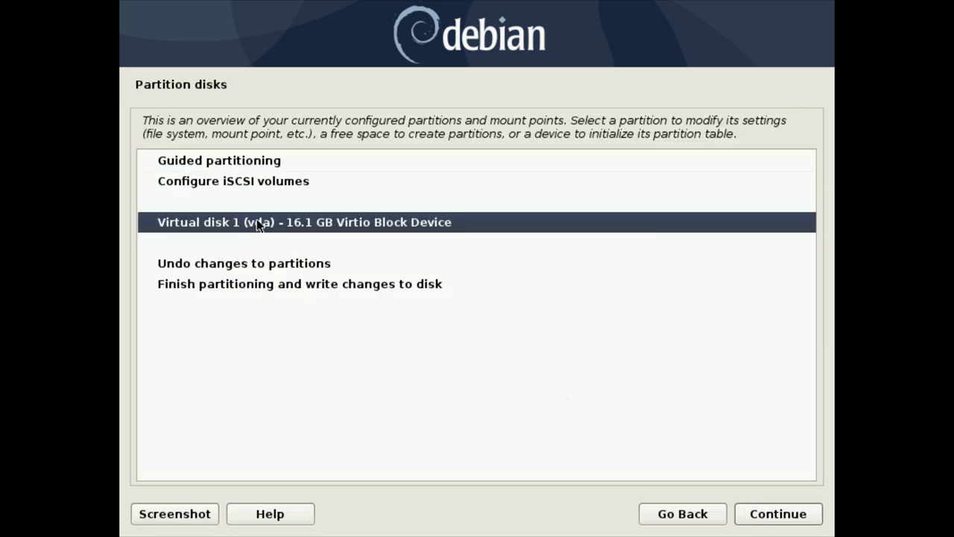
left_click(280, 265)
left_click(280, 282)
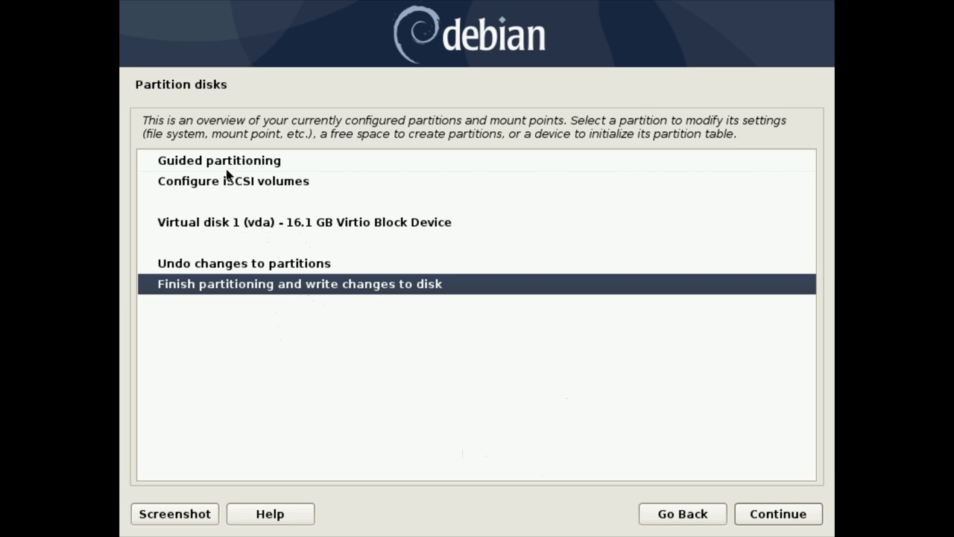
double_click(224, 168)
double_click(246, 226)
- Create an empty partition table on the 16.1 GB virtual disk and bring up its free-space options
left_click(256, 222)
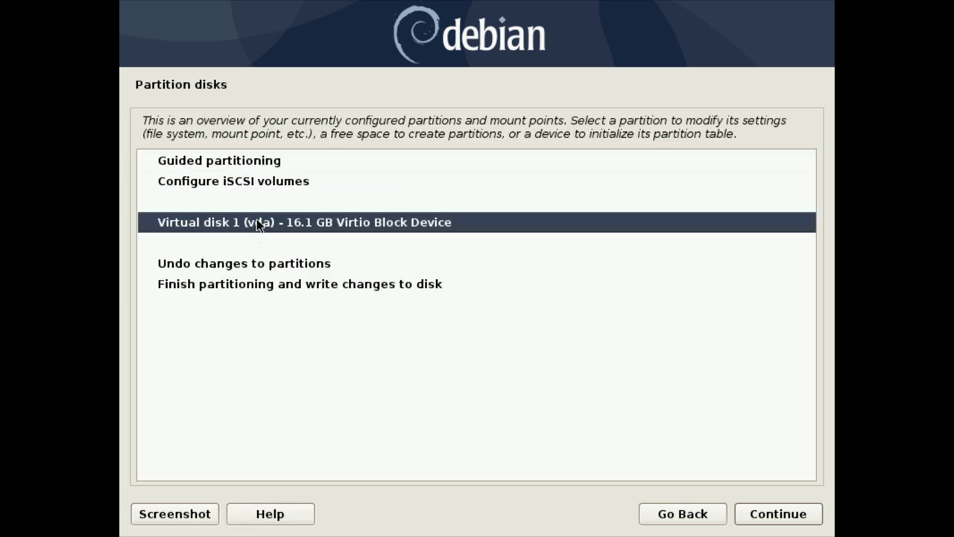
left_click(746, 510)
left_click(175, 228)
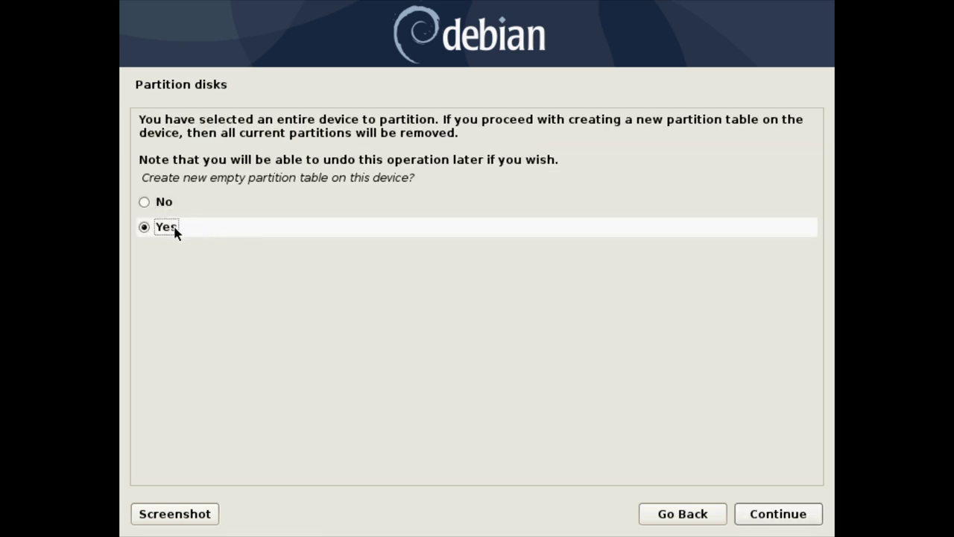
left_click(771, 515)
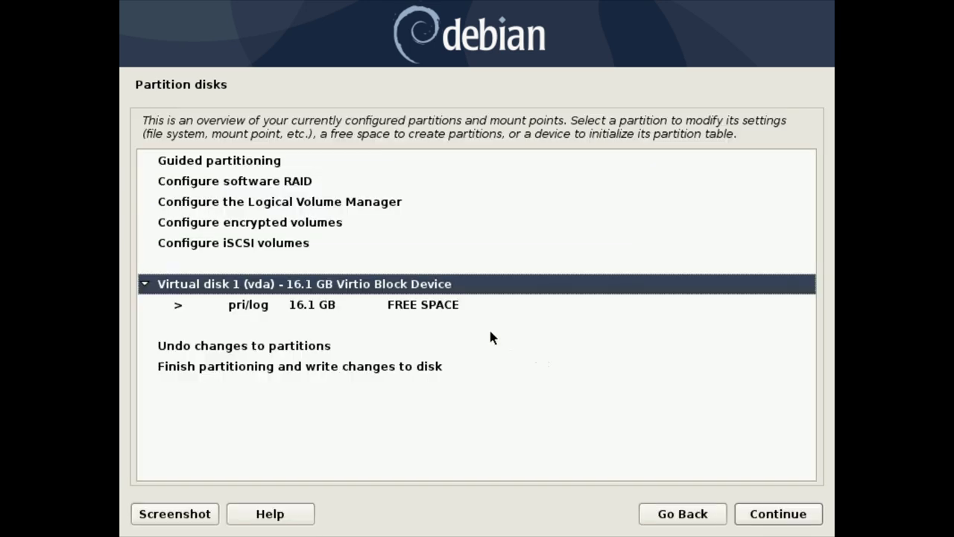
left_click(374, 304)
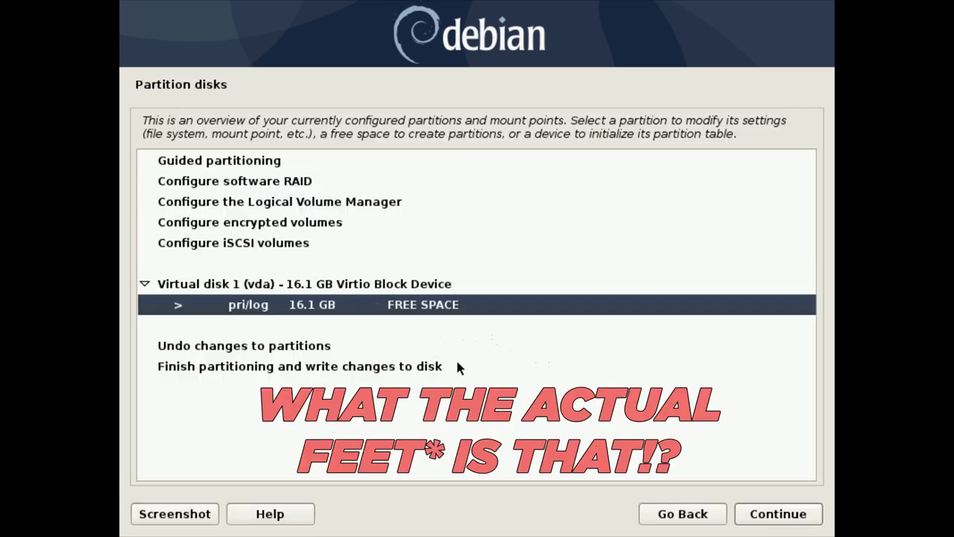
left_click(782, 514)
left_click(321, 181)
left_click(321, 188)
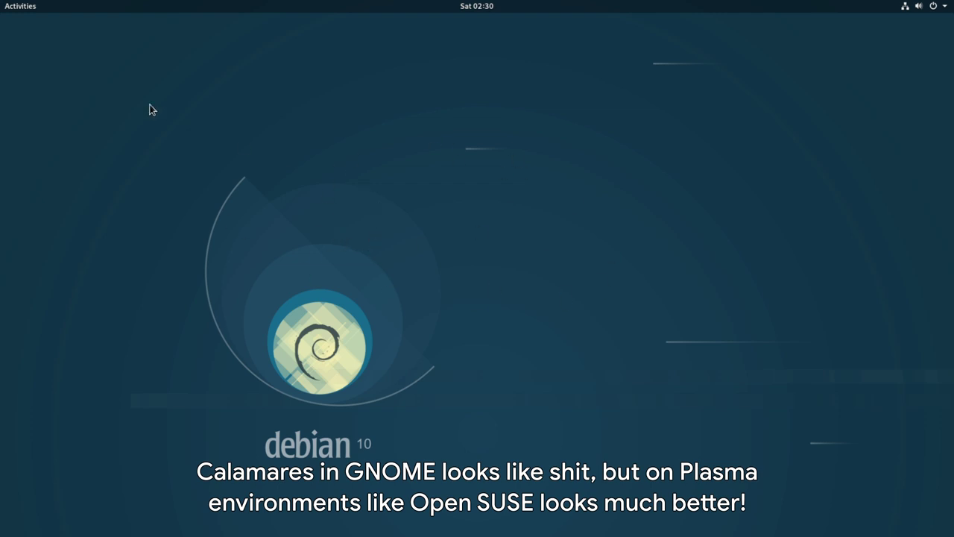
- Launch Install Debian from Activities, move the window up, and keep American English as language
left_click(23, 7)
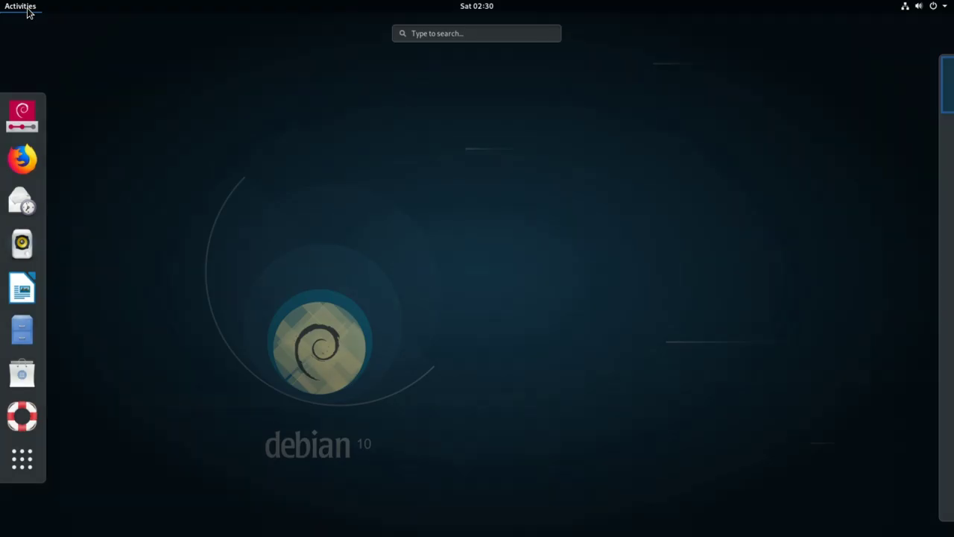
left_click(22, 116)
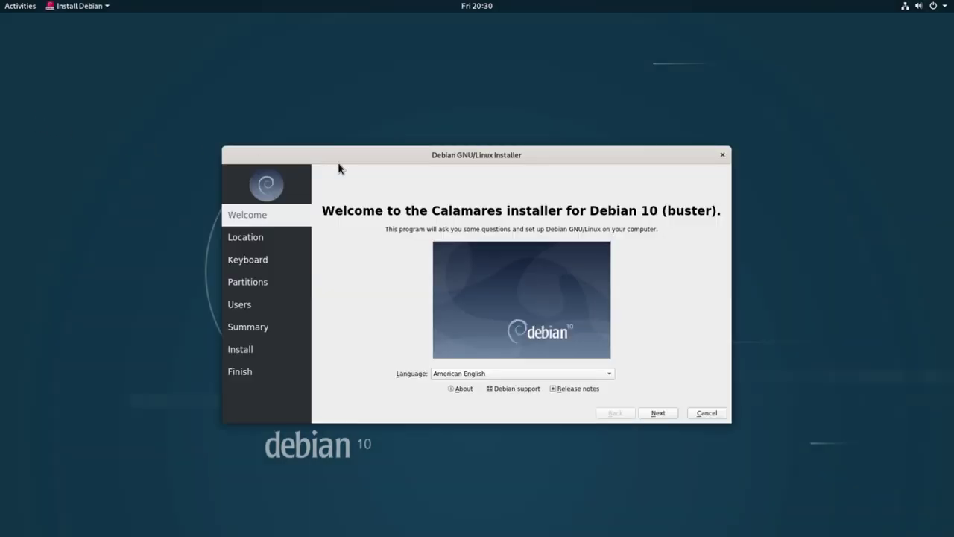
left_click_drag(366, 164, 369, 97)
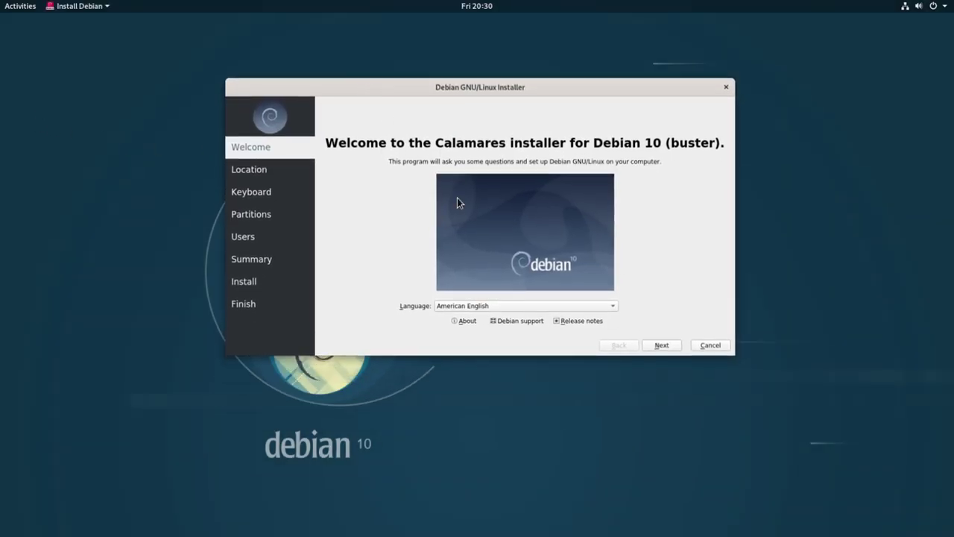
left_click(535, 304)
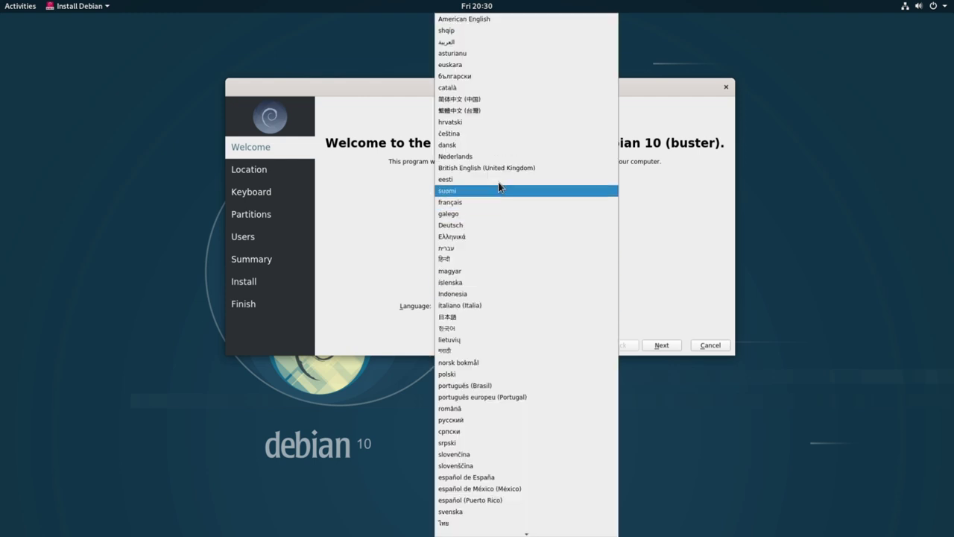
left_click(497, 19)
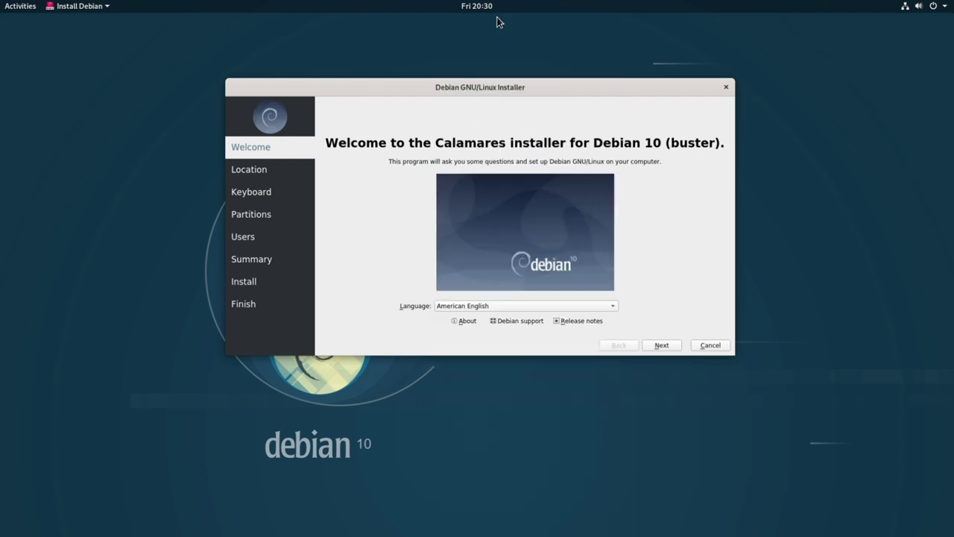
- Set the Europe/Berlin time zone, keep the English (US) keyboard, and choose Manual partitioning
left_click(661, 345)
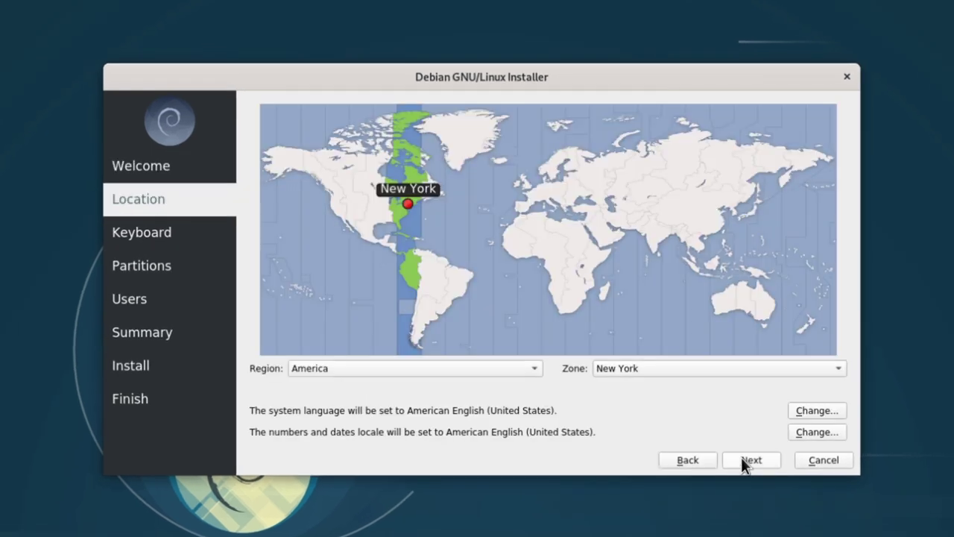
left_click(549, 190)
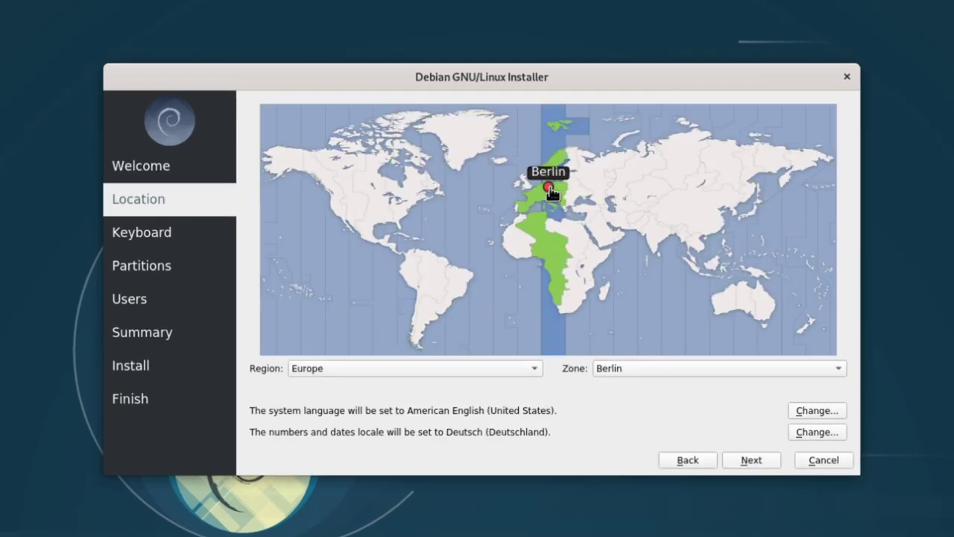
left_click(752, 460)
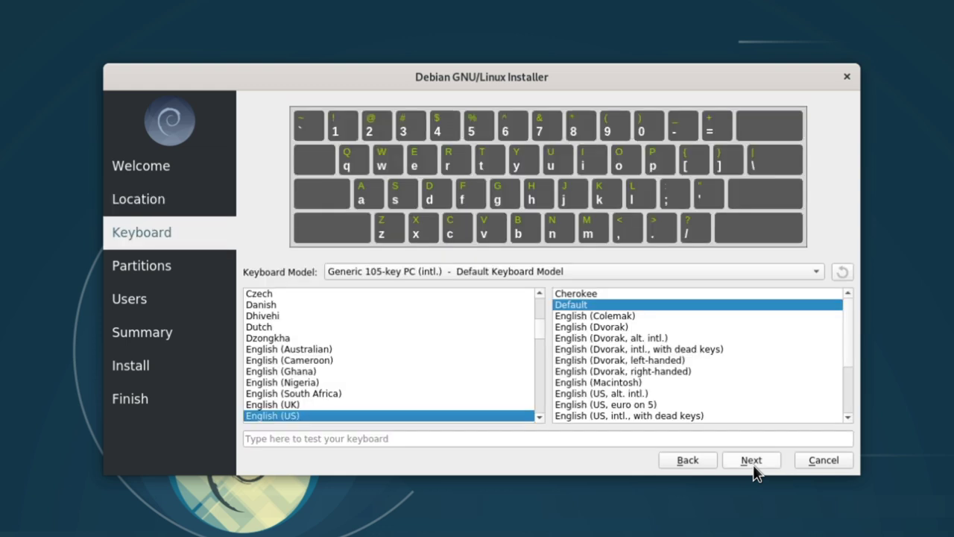
left_click(753, 462)
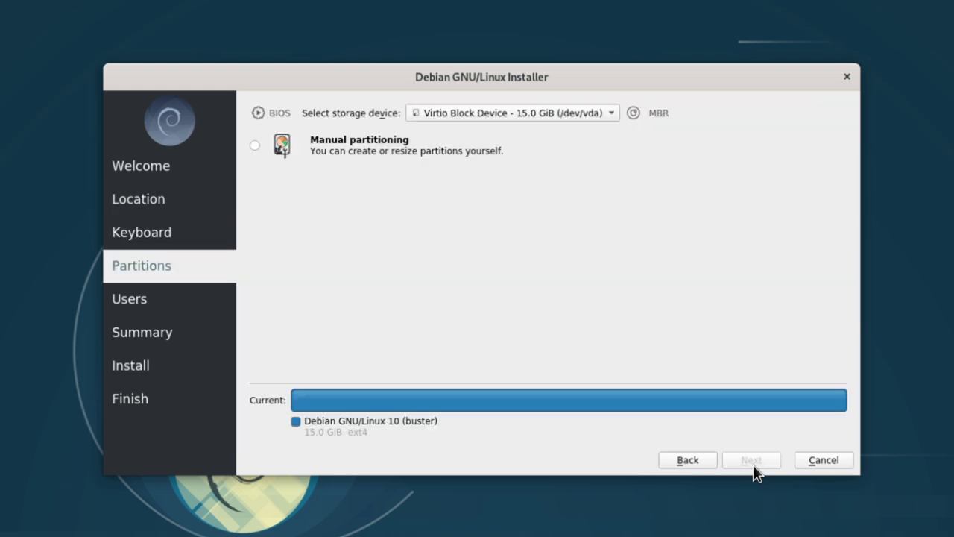
left_click(330, 151)
left_click(738, 469)
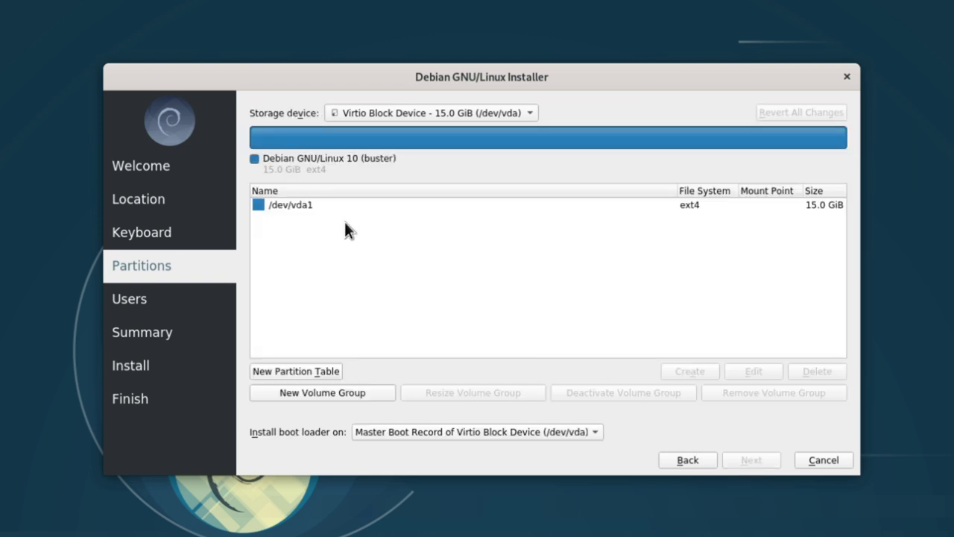
- Replace the disk's partitioning with a new GPT partition table
left_click(311, 213)
left_click(304, 370)
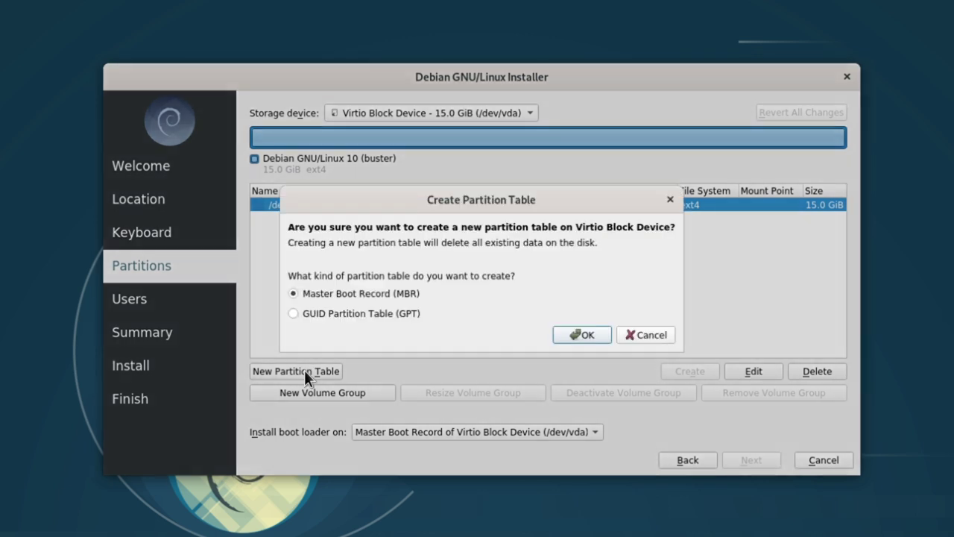
left_click(331, 316)
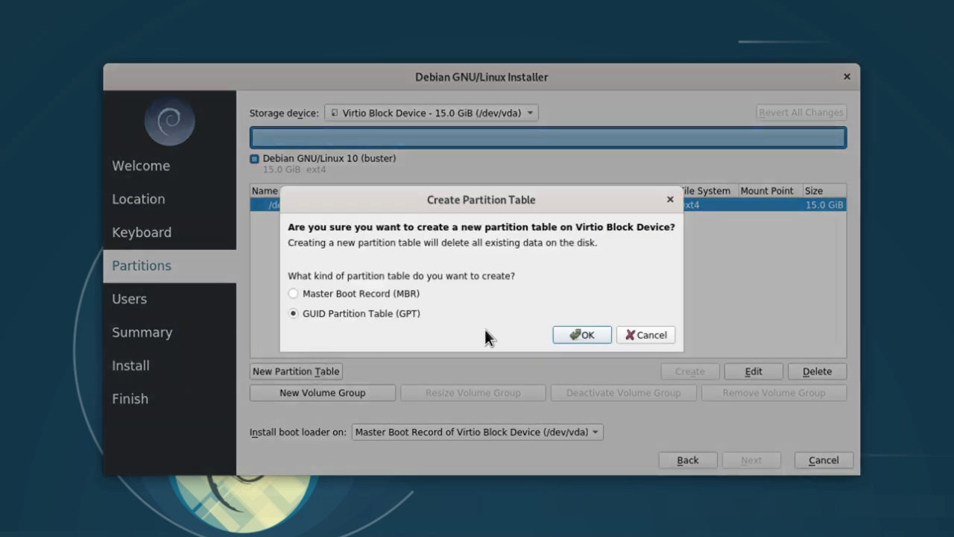
left_click(581, 335)
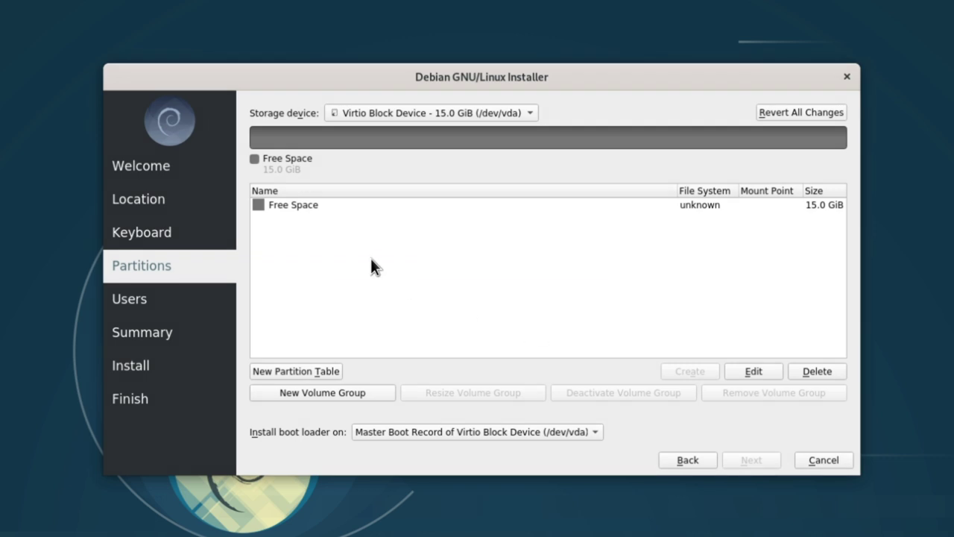
- Create a 10000 MiB ext4 partition mounted at / in the 15.0 GiB free space
left_click(292, 206)
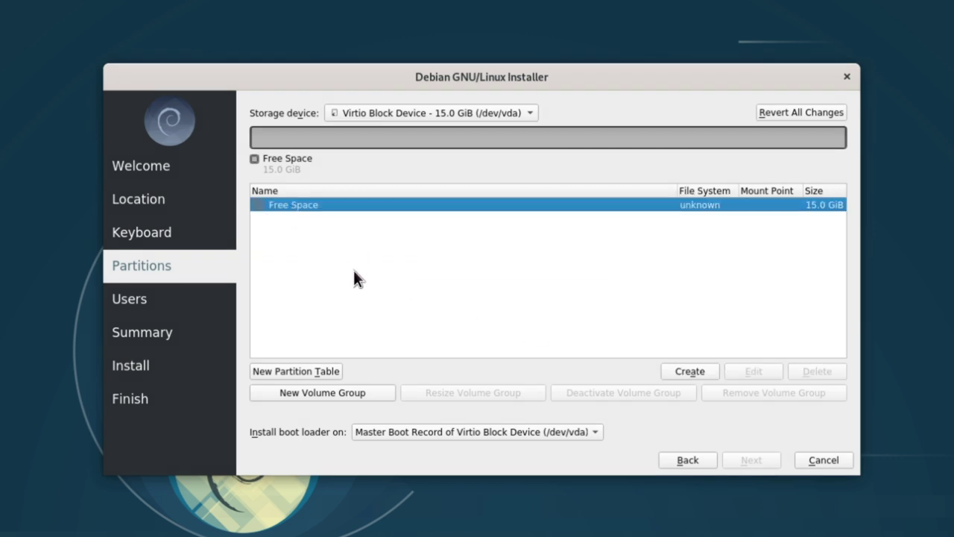
left_click(670, 371)
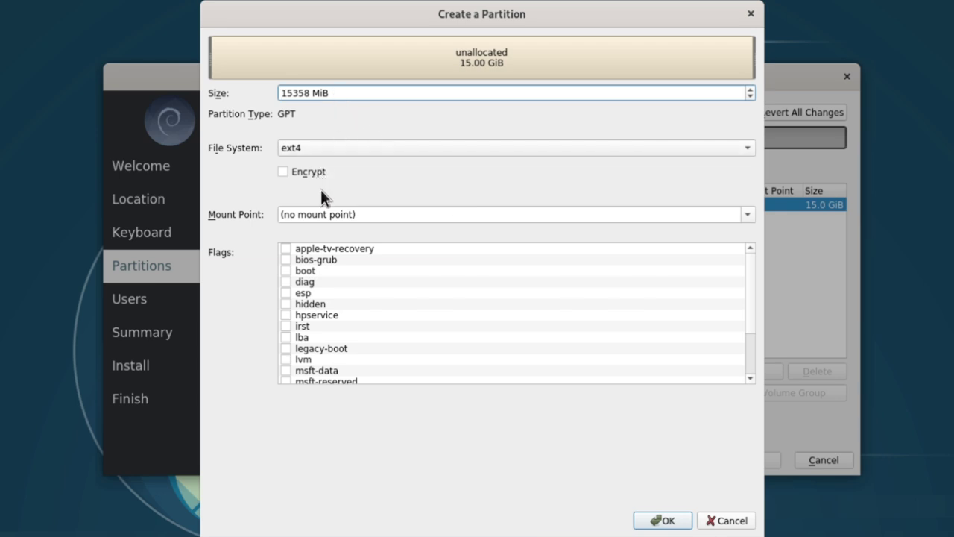
left_click(355, 214)
left_click_drag(368, 214, 257, 212)
type("/")
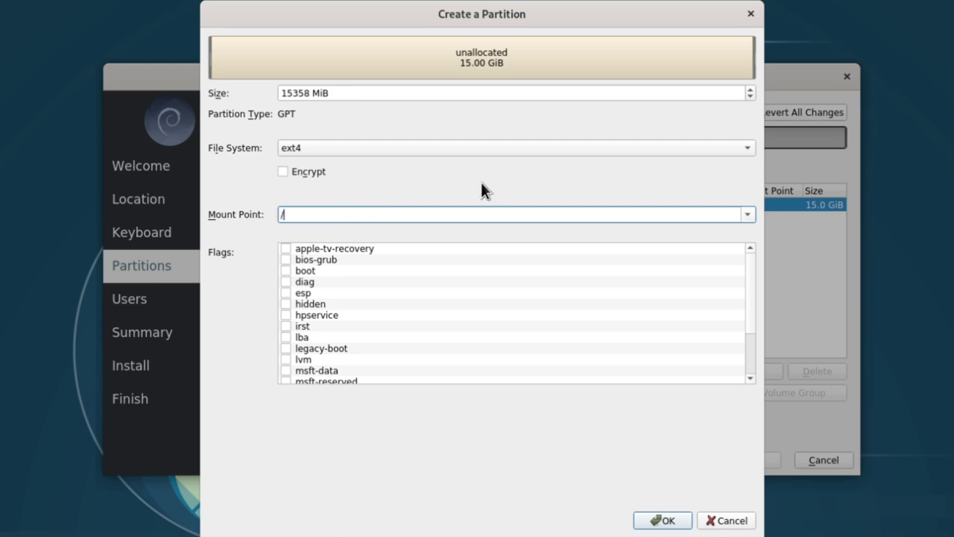
double_click(306, 92)
type("10000")
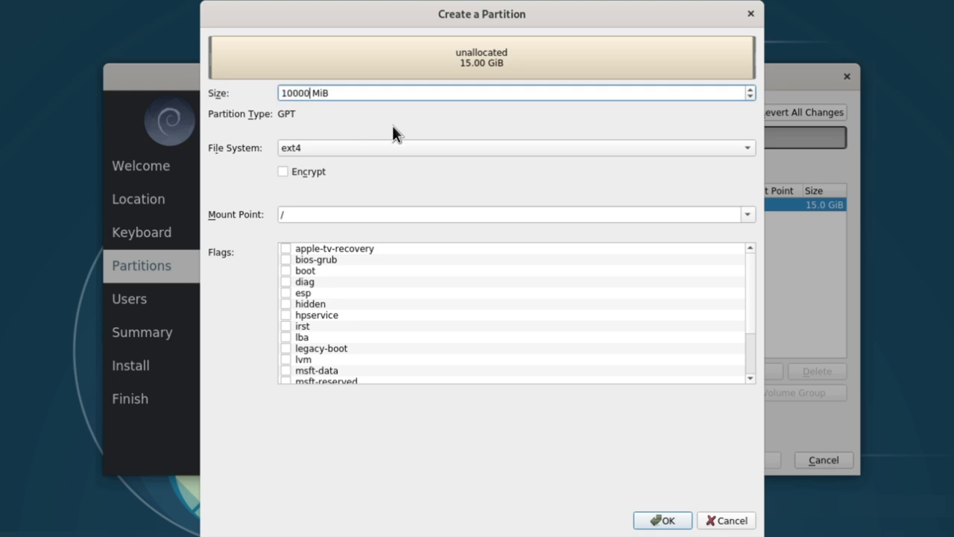
left_click(660, 519)
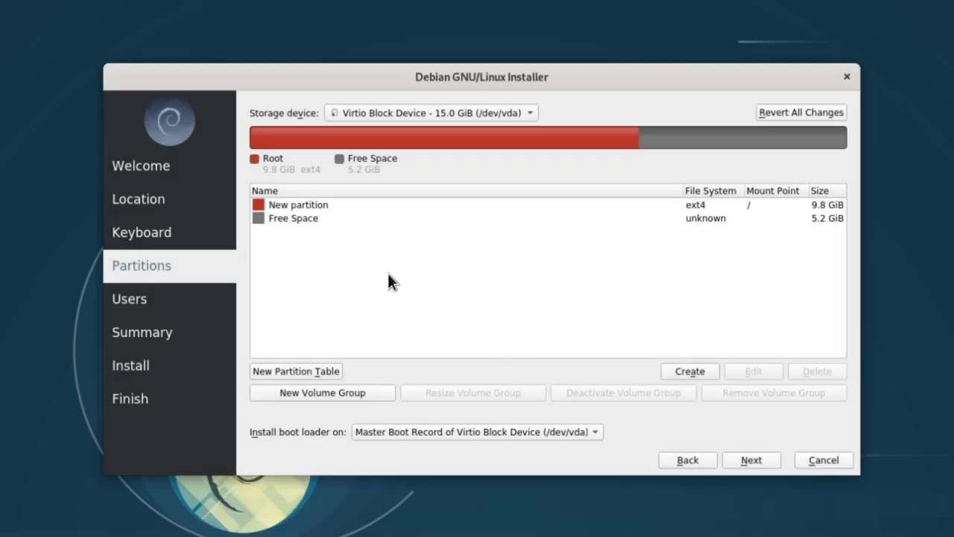
- Create an ext4 partition mounted at /home in the remaining 5.2 GiB and accept the layout
left_click(294, 221)
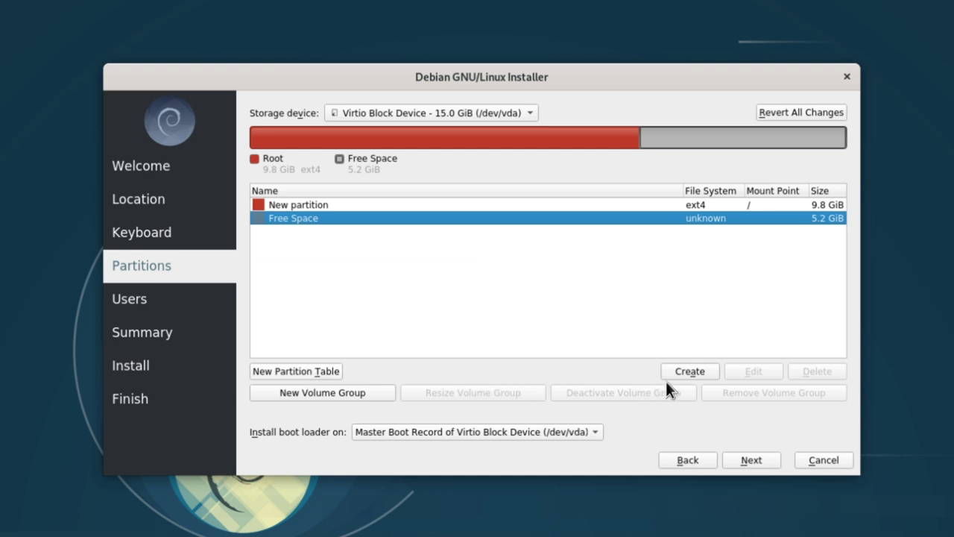
left_click(681, 369)
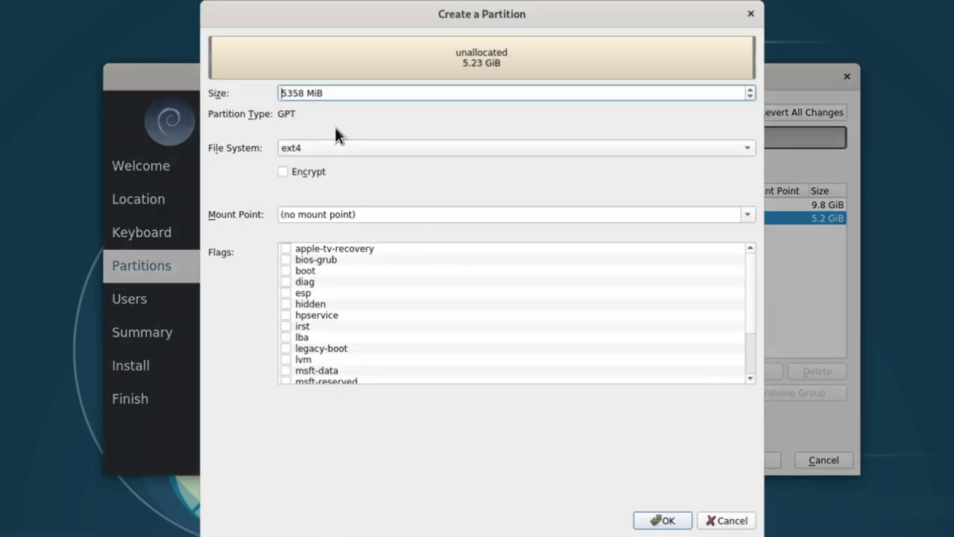
left_click(340, 214)
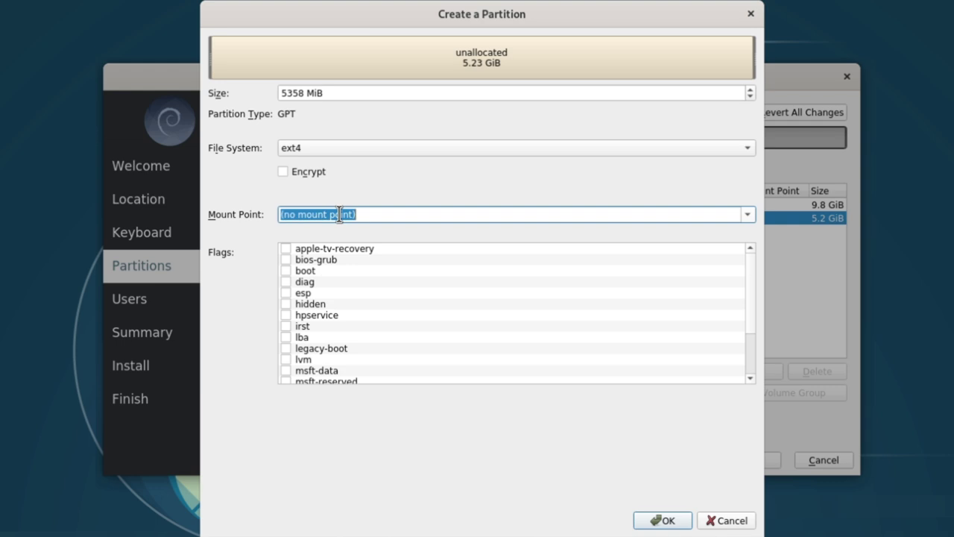
type("/home")
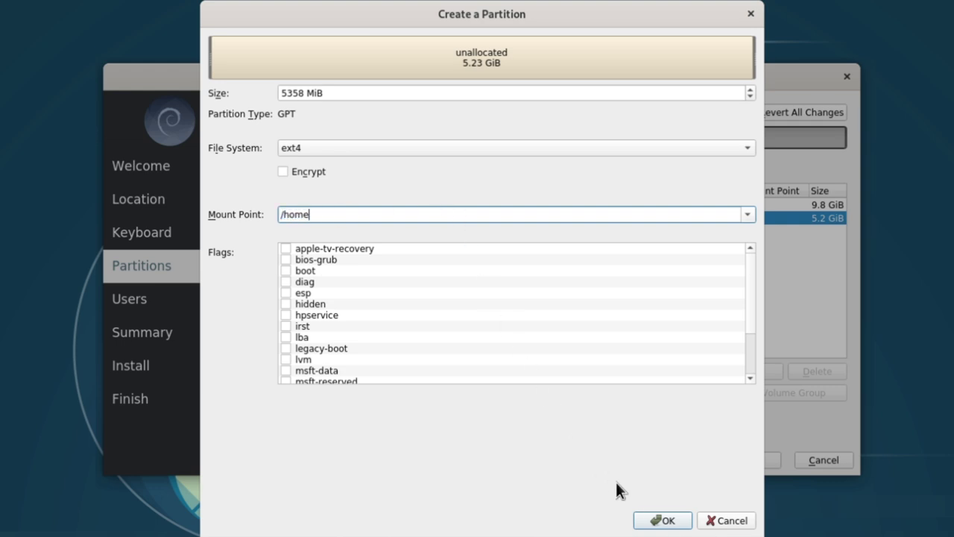
left_click(646, 520)
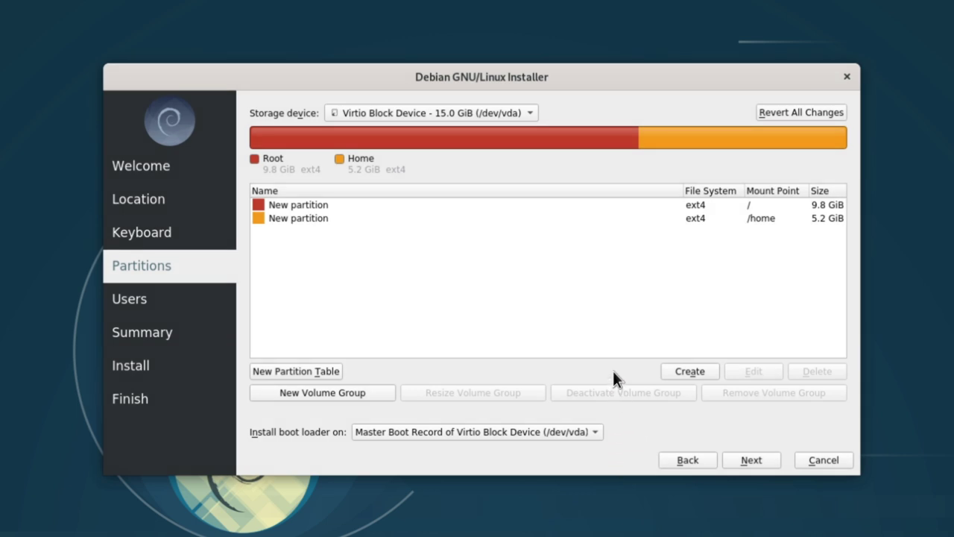
left_click(734, 462)
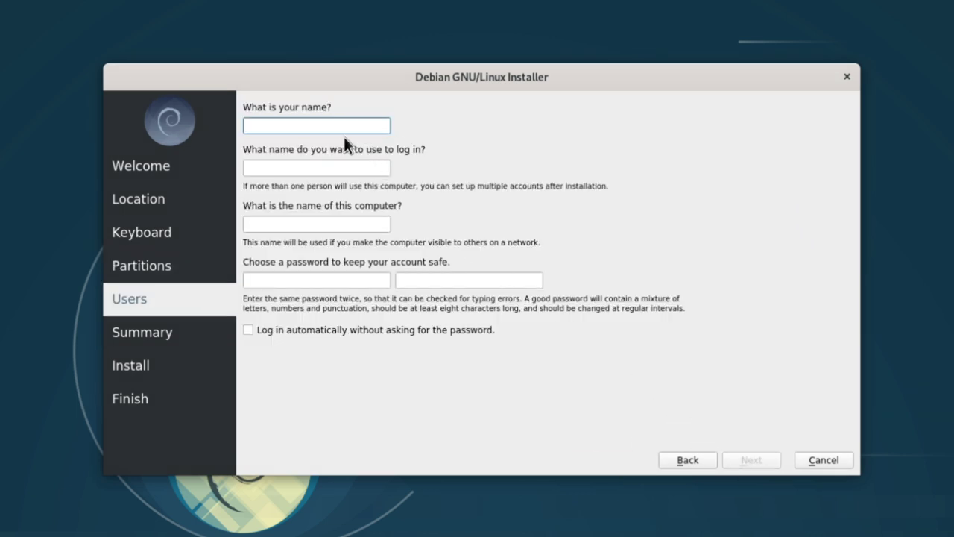
- Enter the user's name and type the account password twice, then continue to the summary
type("me")
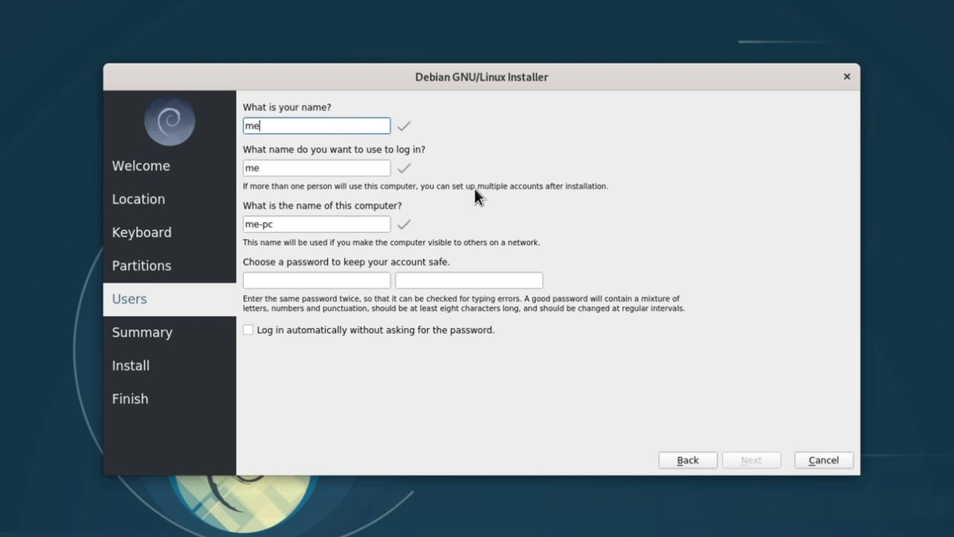
left_click(305, 280)
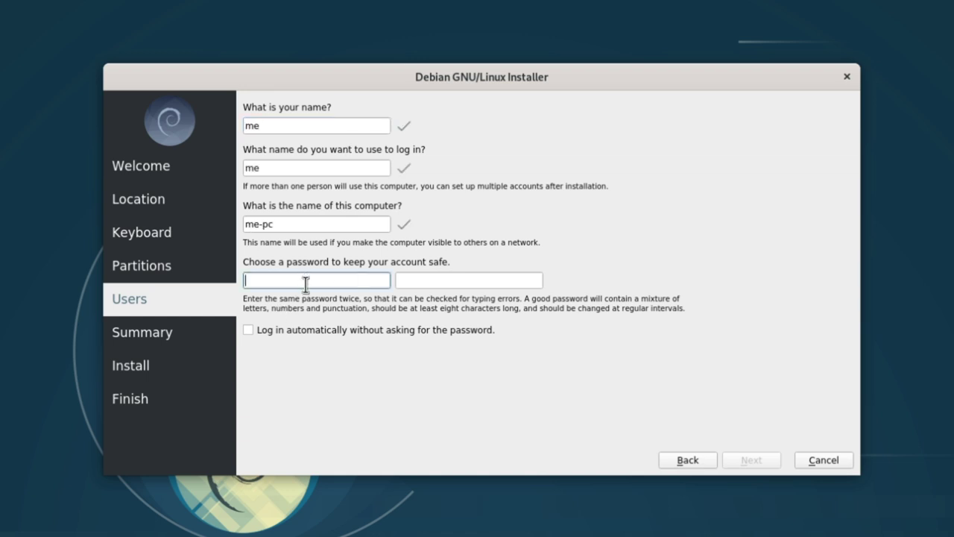
key("Tab")
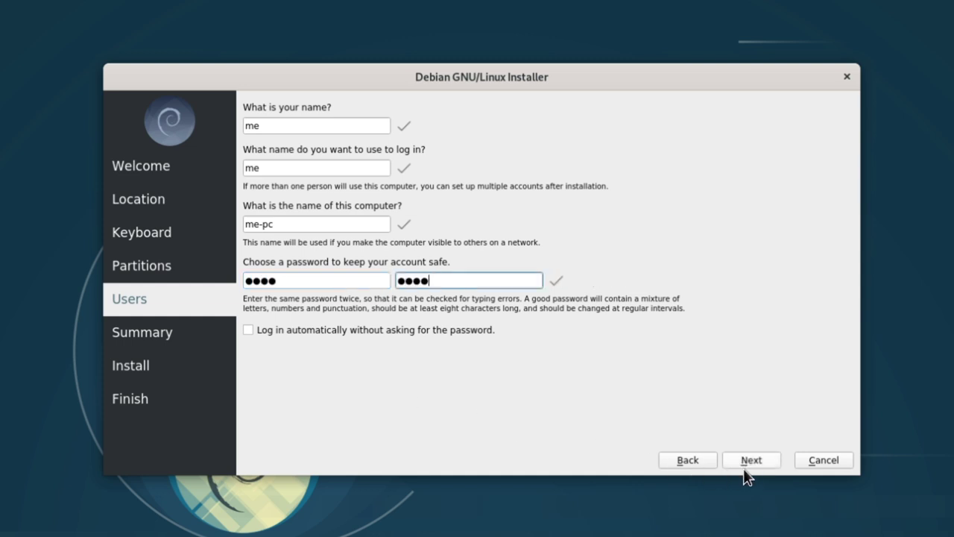
left_click(750, 465)
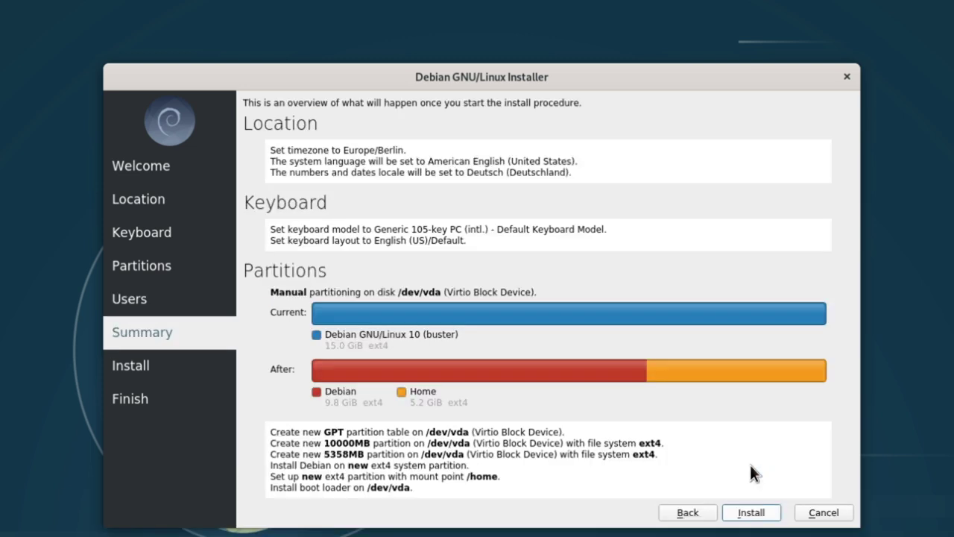
- Begin installing Debian from the Summary page
left_click(744, 519)
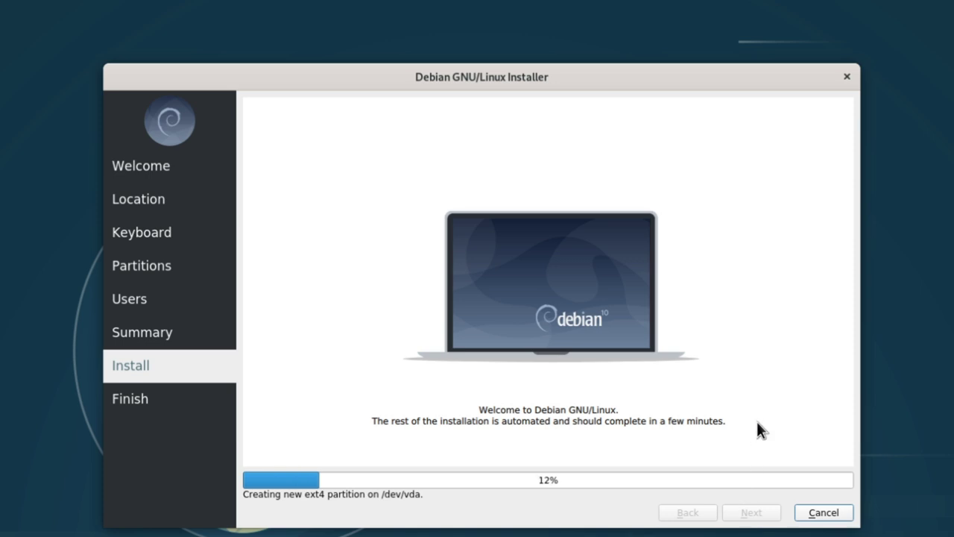